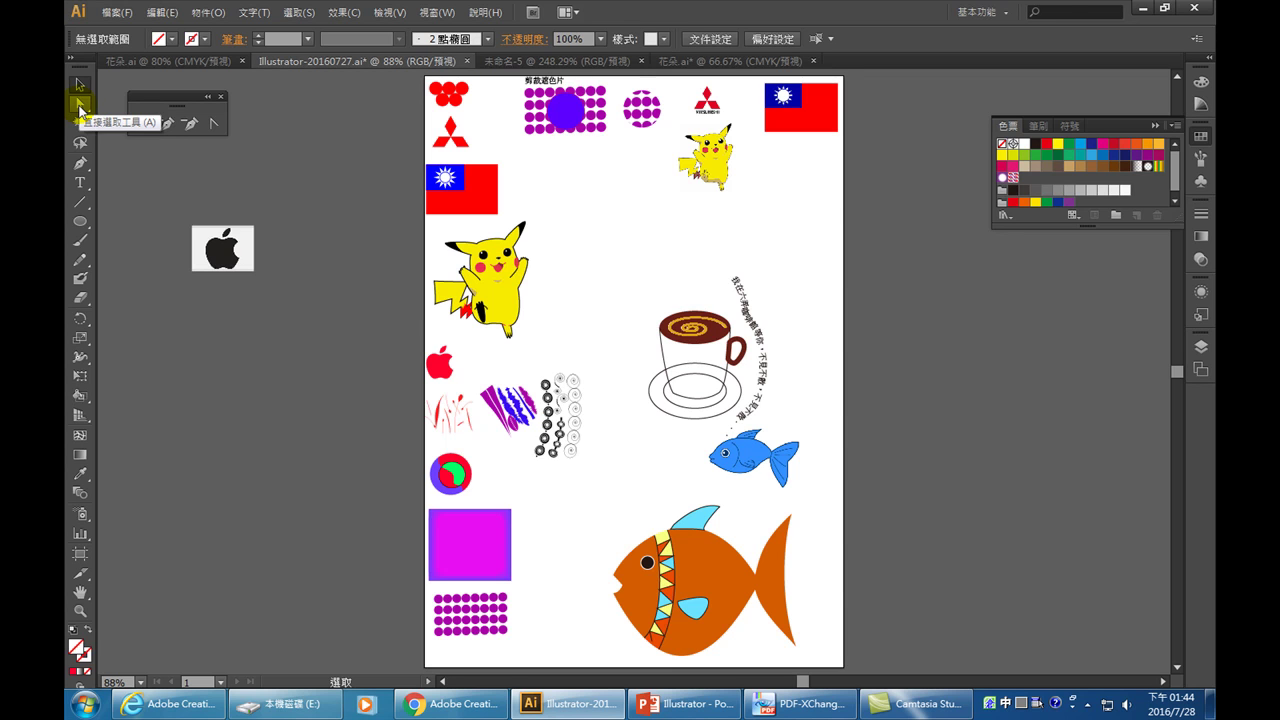
Select the Direct Selection tool (A) to pick individual anchor points.
{"action": "left_click", "coordinate": [80, 110]}
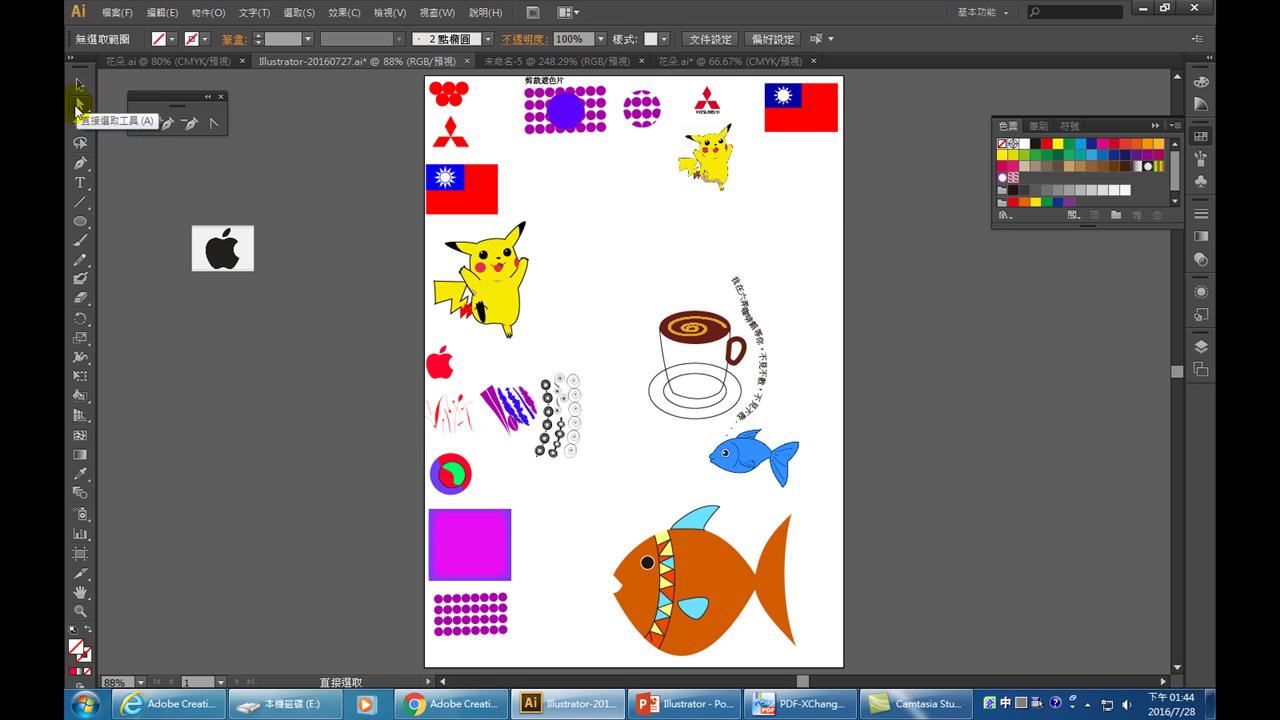
Choose the Magic Wand tool, toggling the Tools panel between two columns and one, ending on one.
{"action": "left_click", "coordinate": [79, 125]}
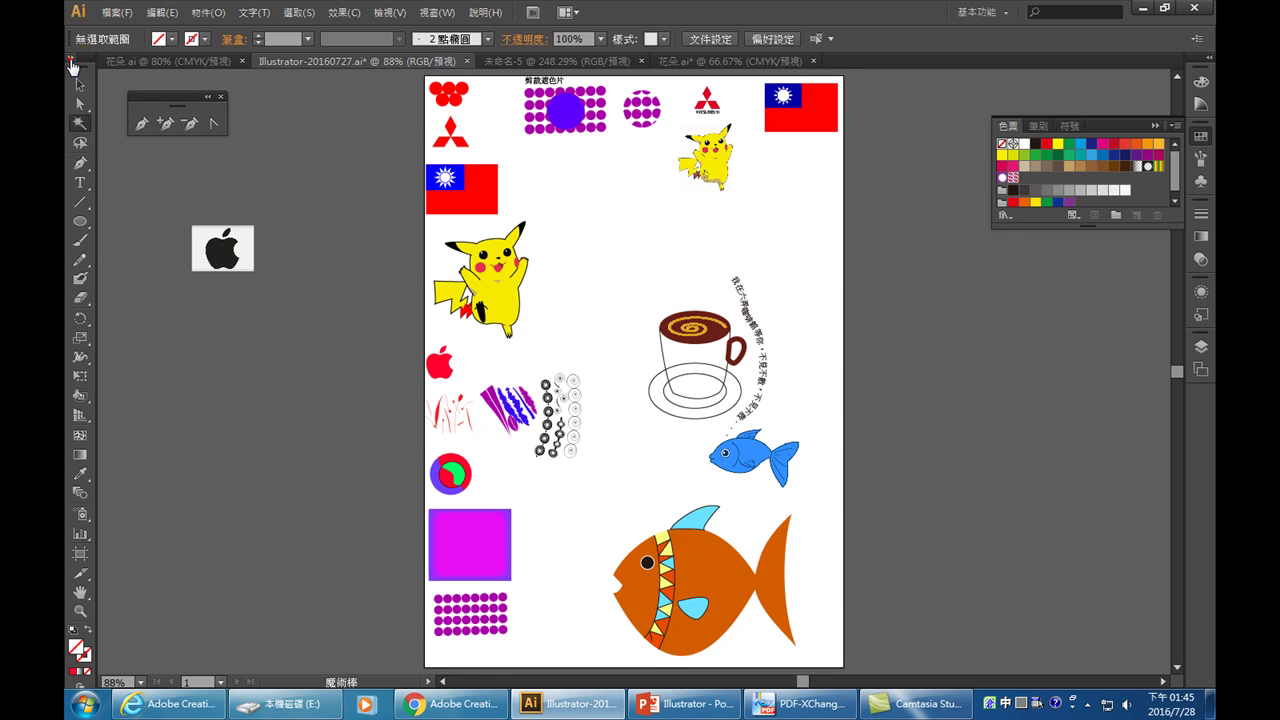
{"action": "left_click", "coordinate": [73, 66]}
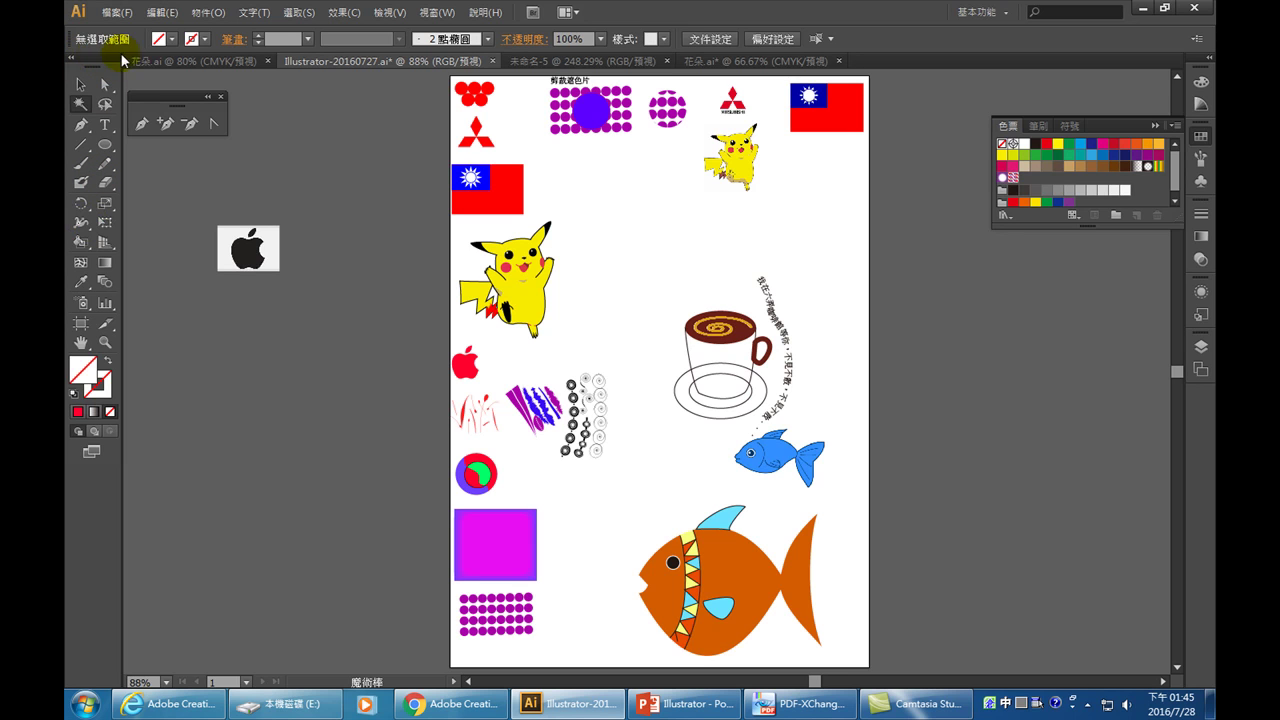
{"action": "left_click", "coordinate": [72, 58]}
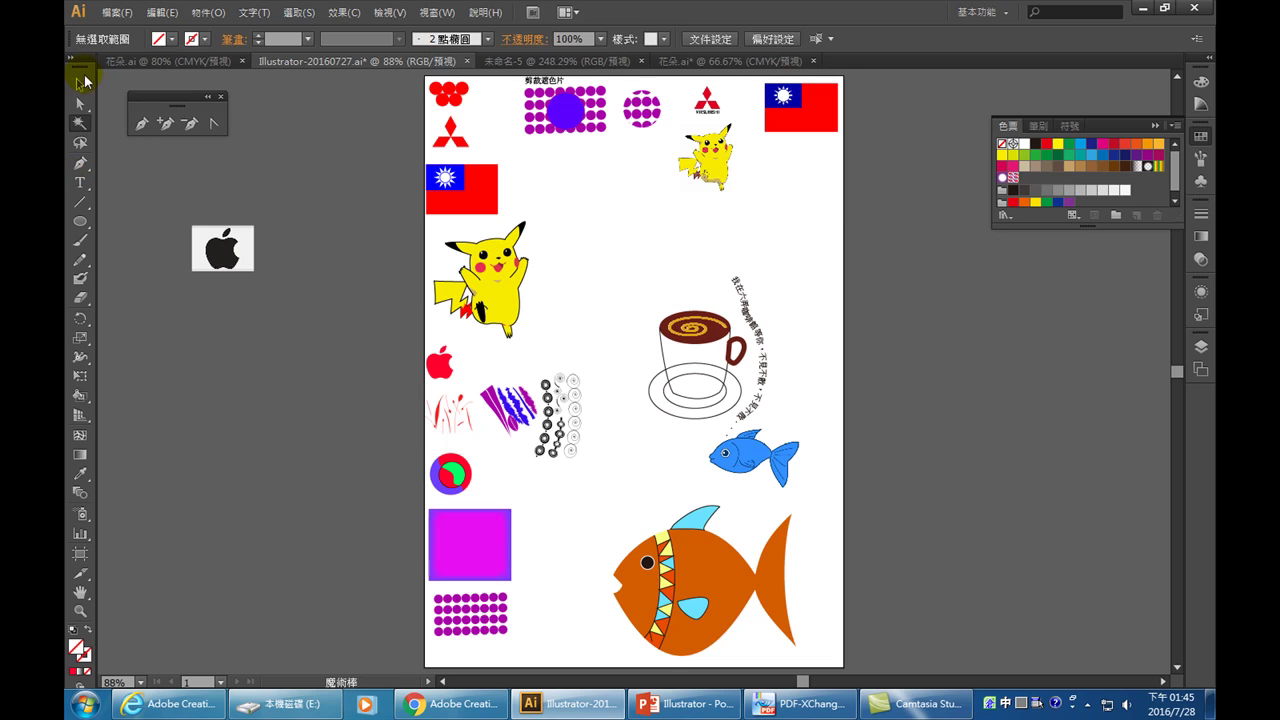
{"action": "left_click", "coordinate": [72, 60]}
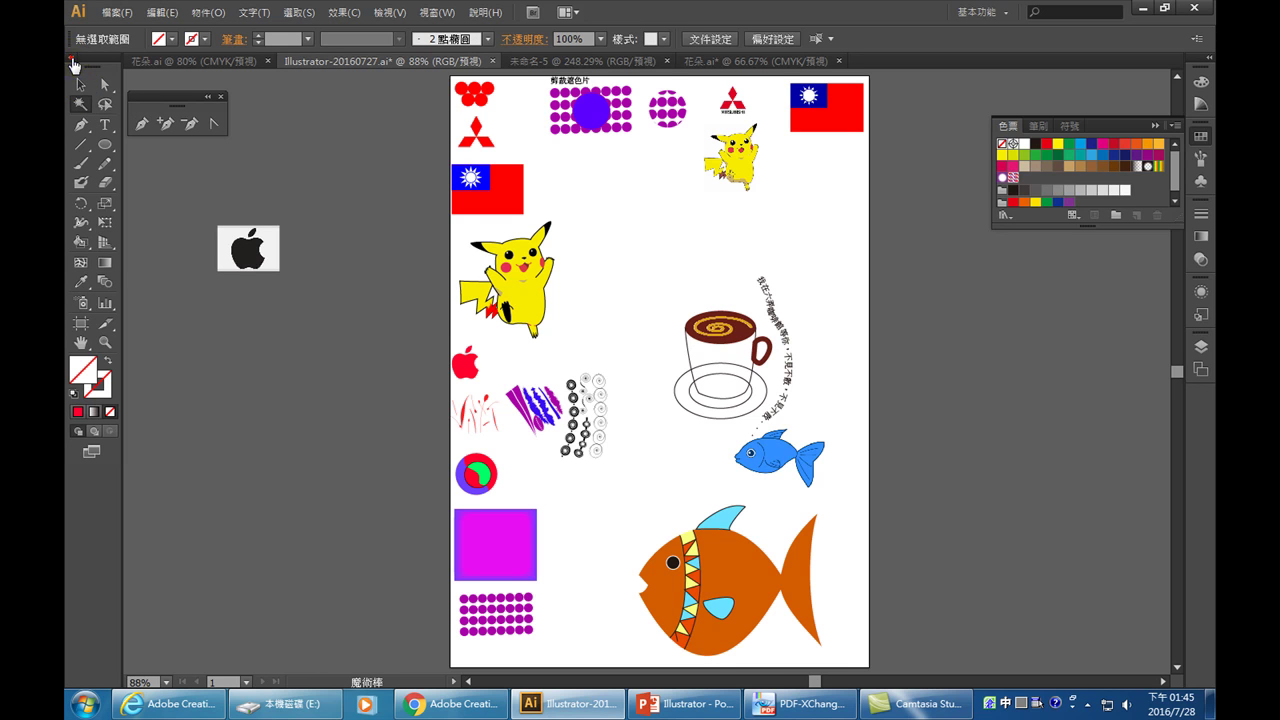
{"action": "left_click", "coordinate": [73, 60]}
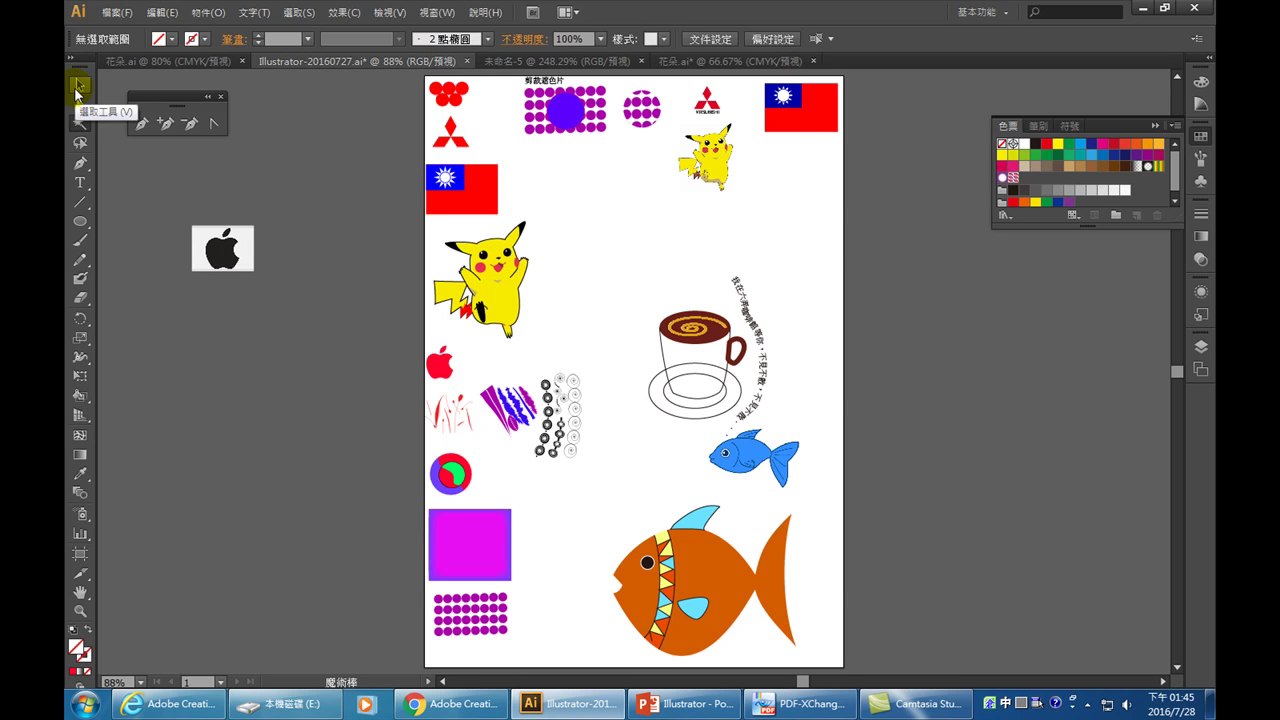
Close the torn-off floating pen tools panel.
{"action": "left_click", "coordinate": [222, 97]}
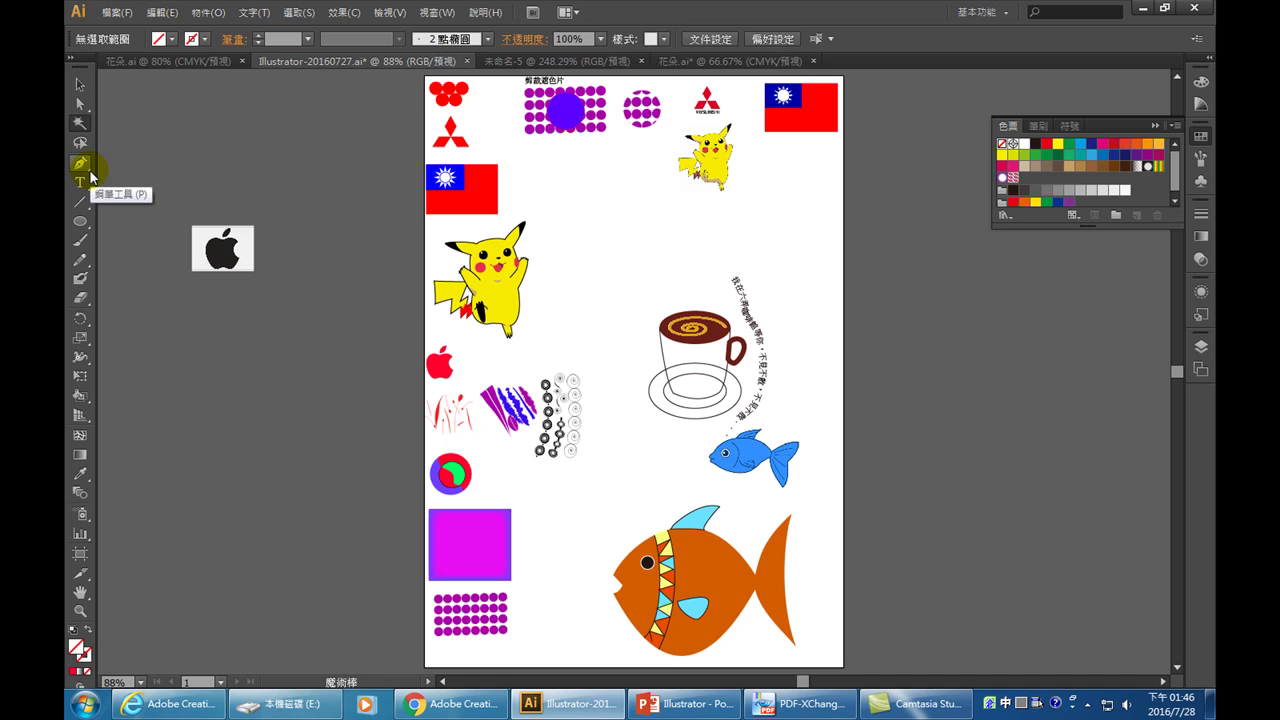
Tear off the Pen tool group as a floating panel beside the artboard and activate the Pen tool.
{"action": "left_click_drag", "start_coordinate": [88, 170], "coordinate": [257, 197]}
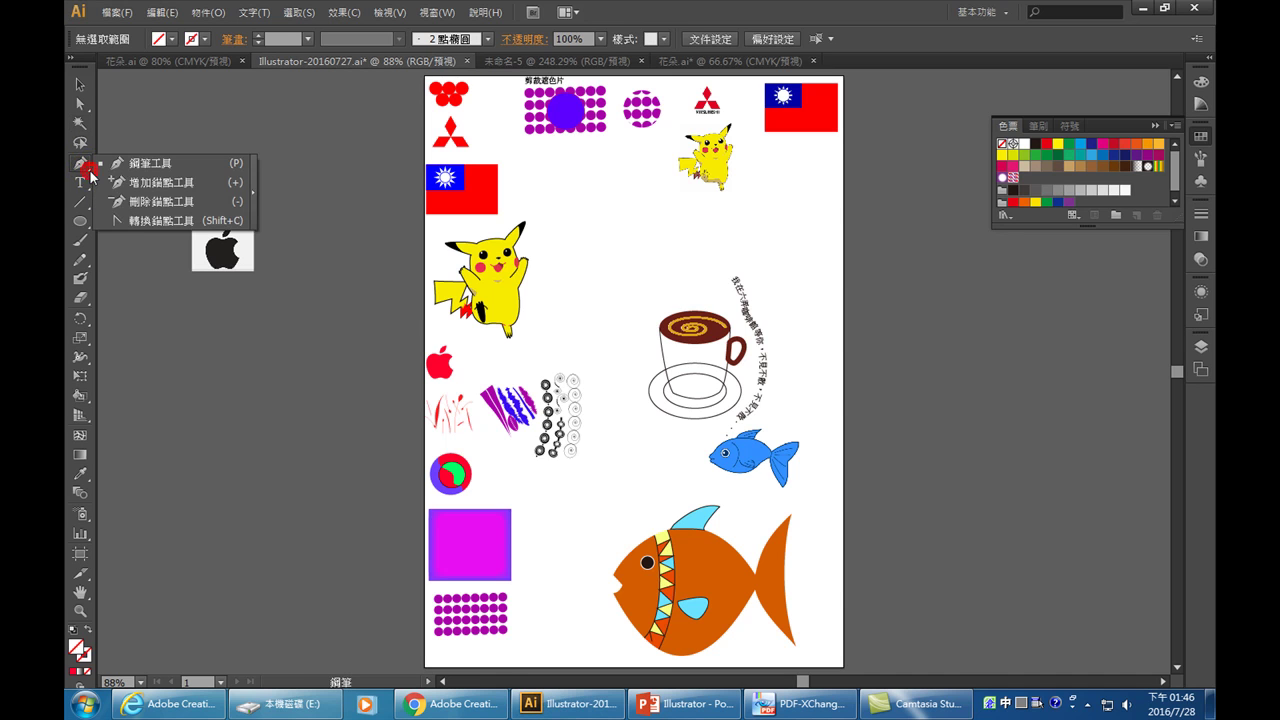
{"action": "left_click", "coordinate": [257, 197]}
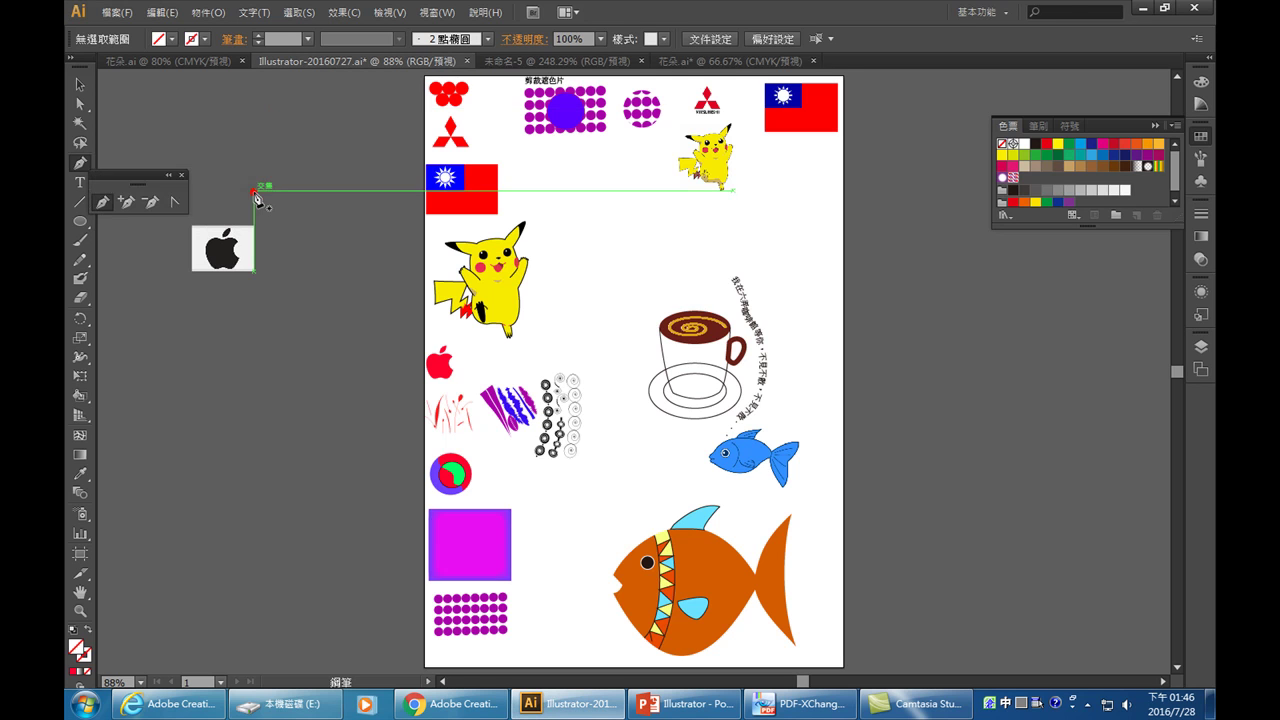
{"action": "left_click_drag", "start_coordinate": [145, 178], "coordinate": [162, 162]}
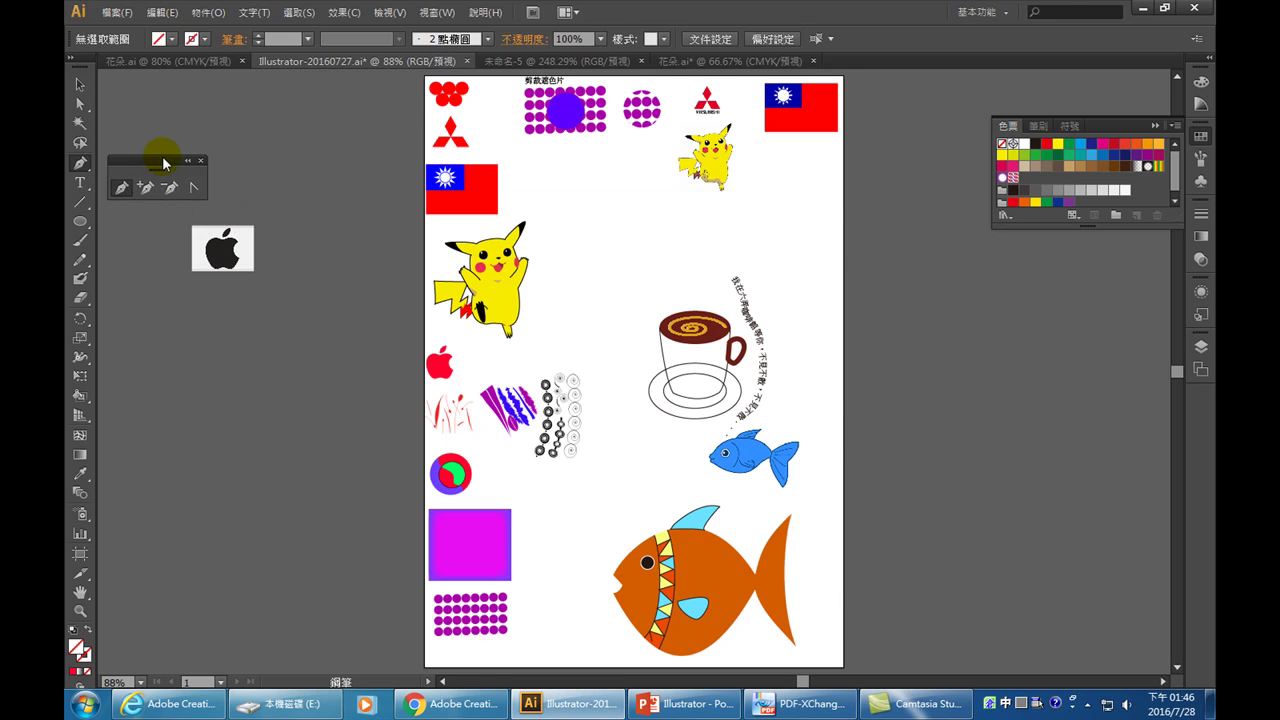
{"action": "left_click", "coordinate": [124, 184]}
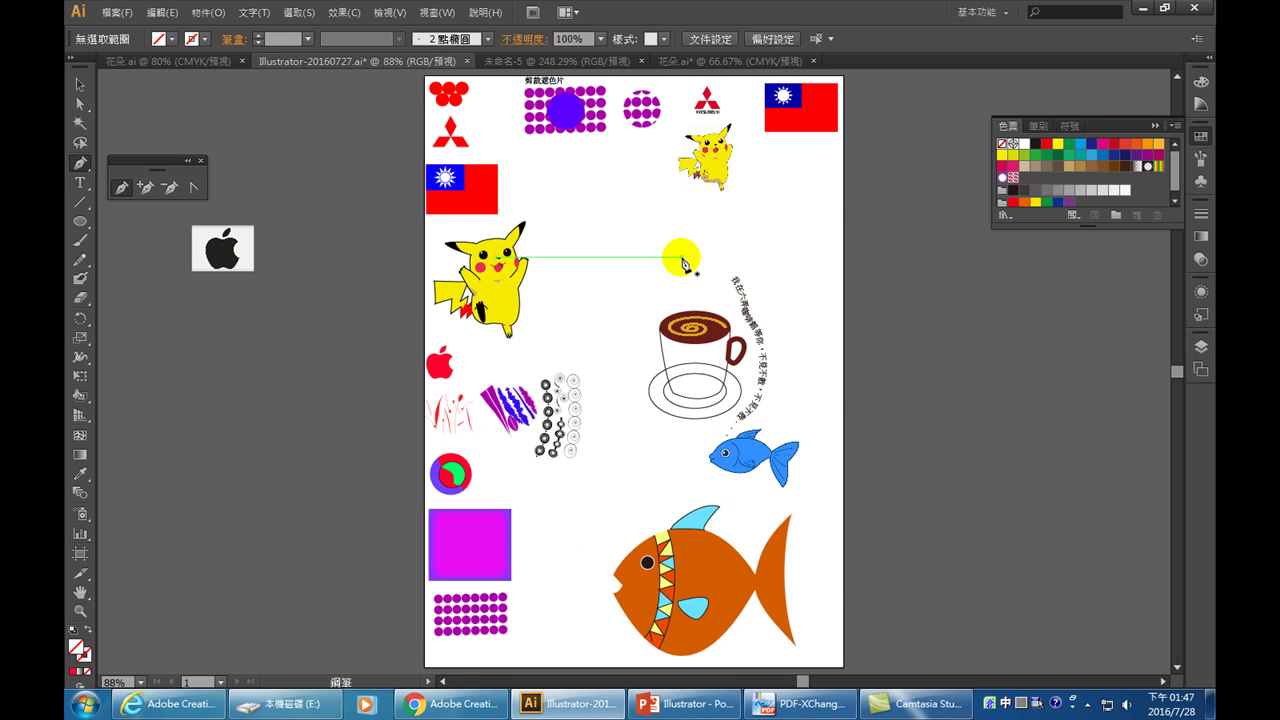
Collapse the Swatches panel into the dock and show the Pen tool flyout's four tools.
{"action": "left_click", "coordinate": [1157, 122]}
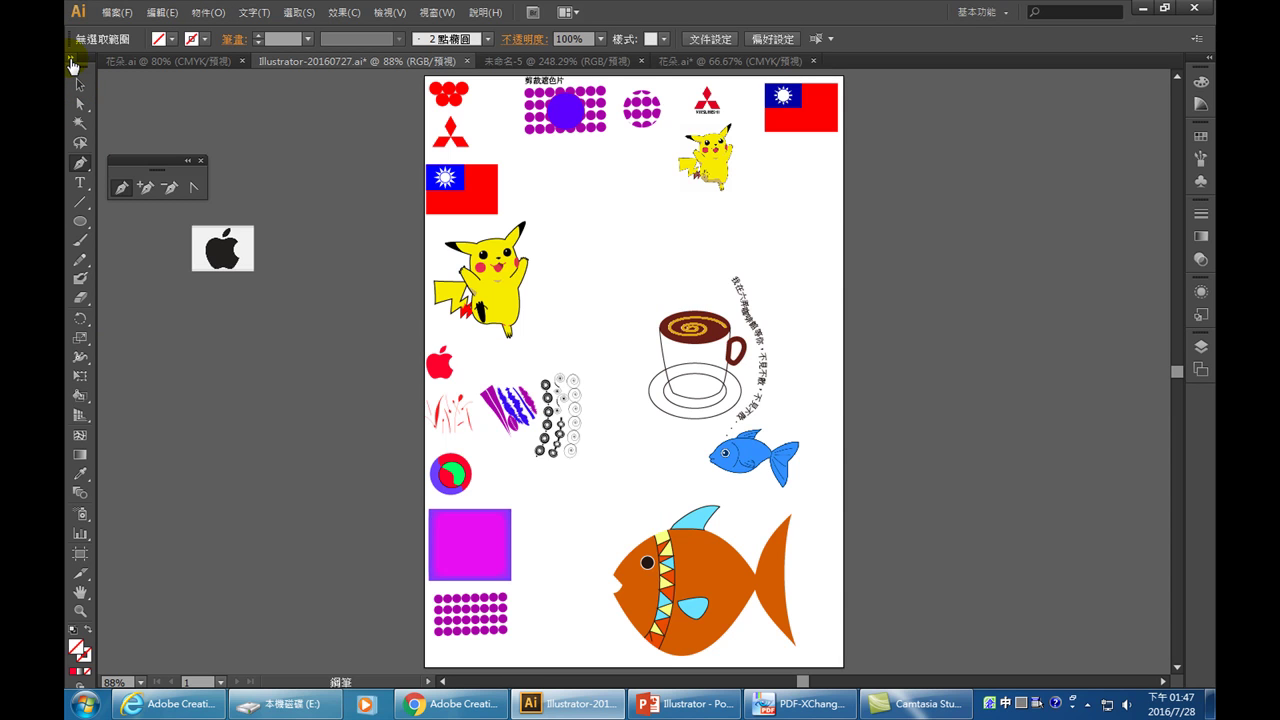
{"action": "left_click", "coordinate": [90, 172]}
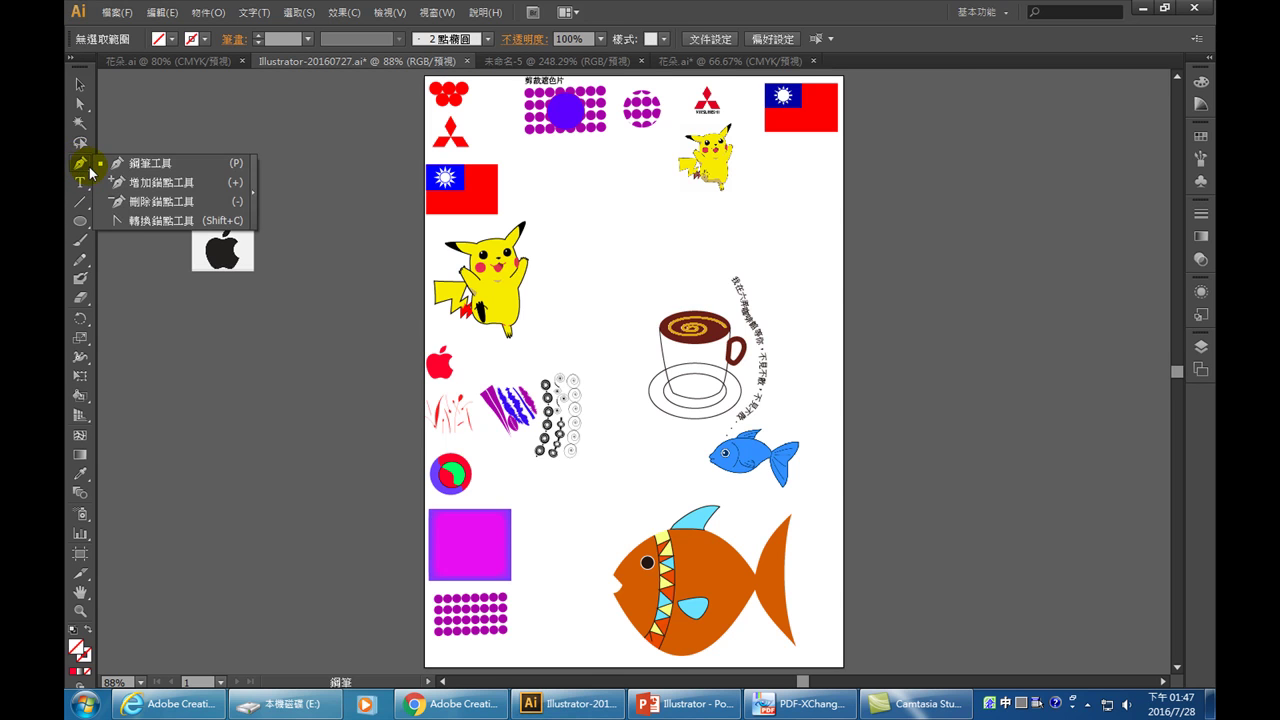